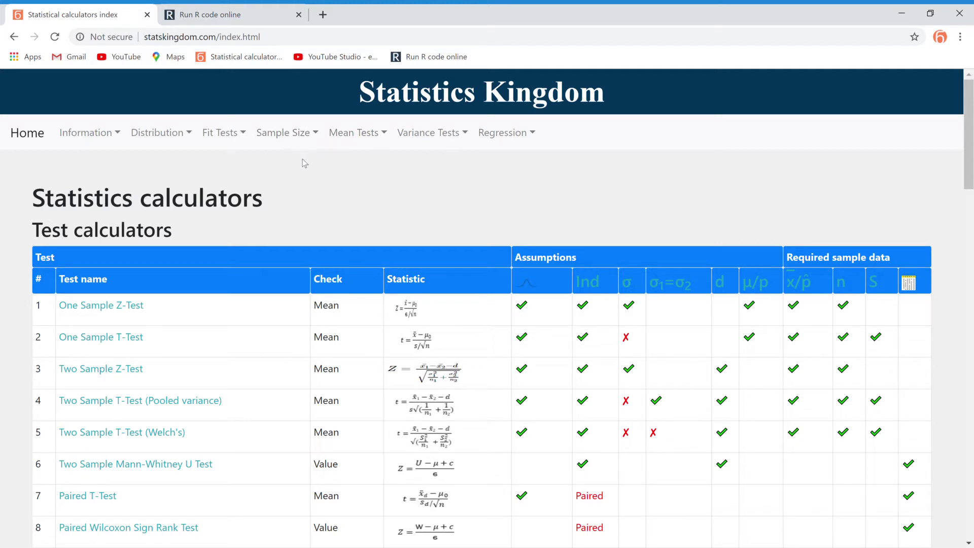
# Open the Chi-squared power calculator from the Sample Size test-power tools.
pyautogui.click(289, 134)
pyautogui.click(282, 182)
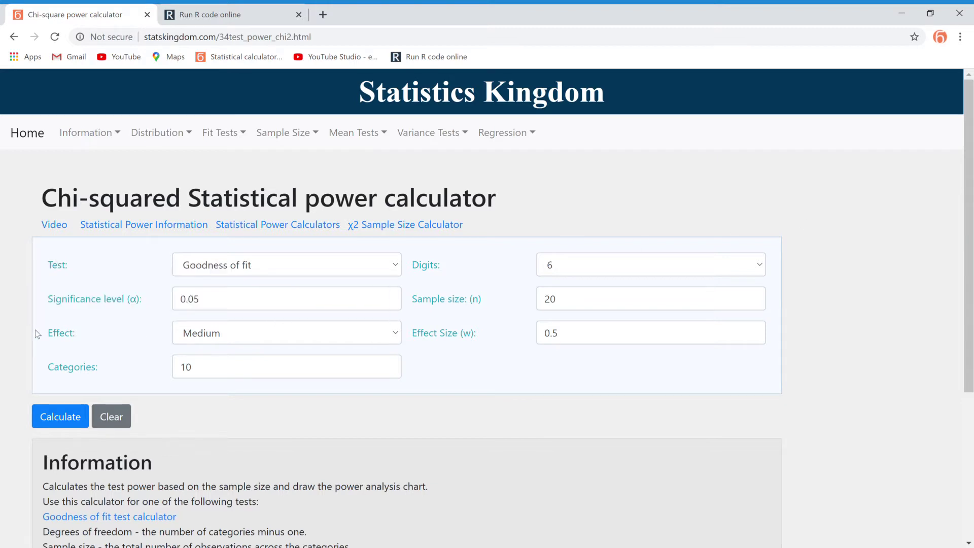
# Try the Small, Medium and Large effect levels, ending on Medium (w = 0.3).
pyautogui.click(398, 335)
pyautogui.click(272, 350)
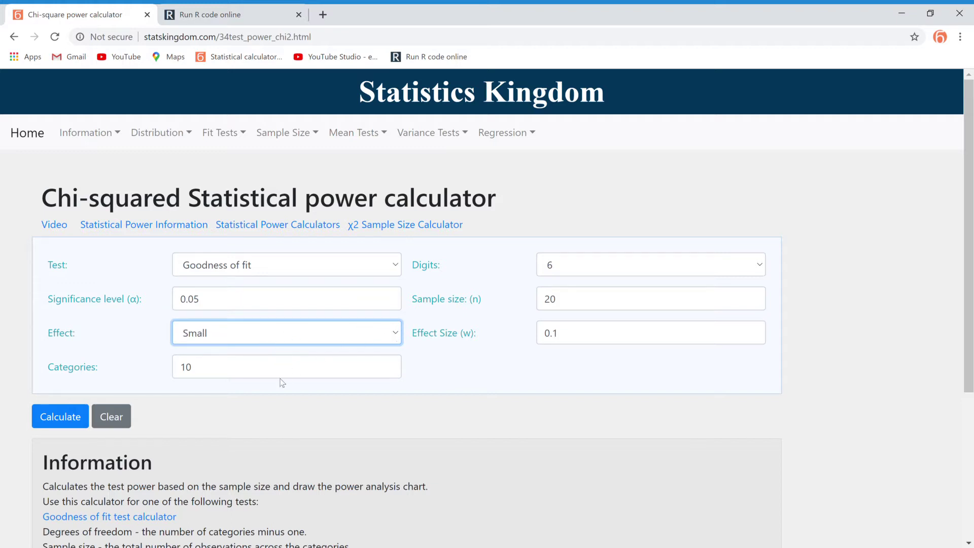
pyautogui.press('Down')
pyautogui.scroll(-1, 353, 347)
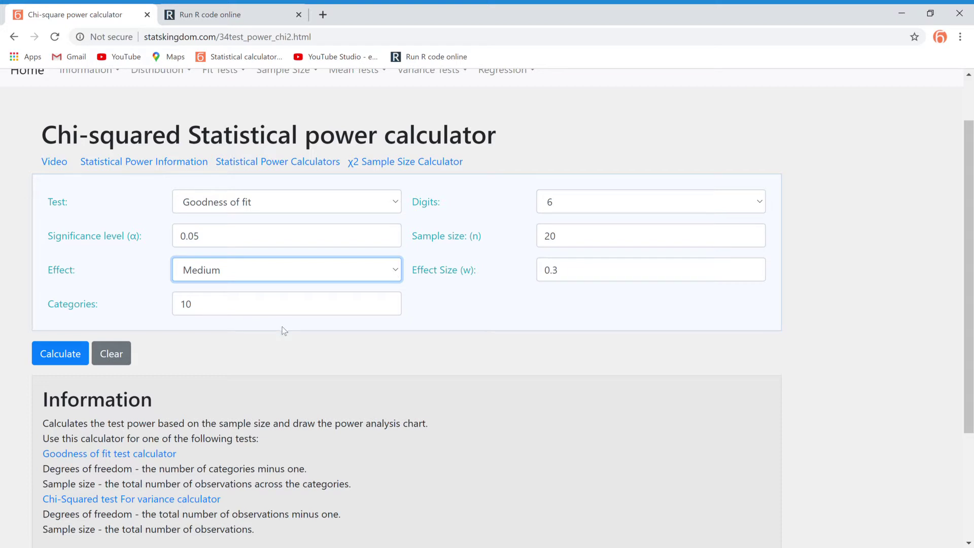
pyautogui.press('Down')
pyautogui.press('Up')
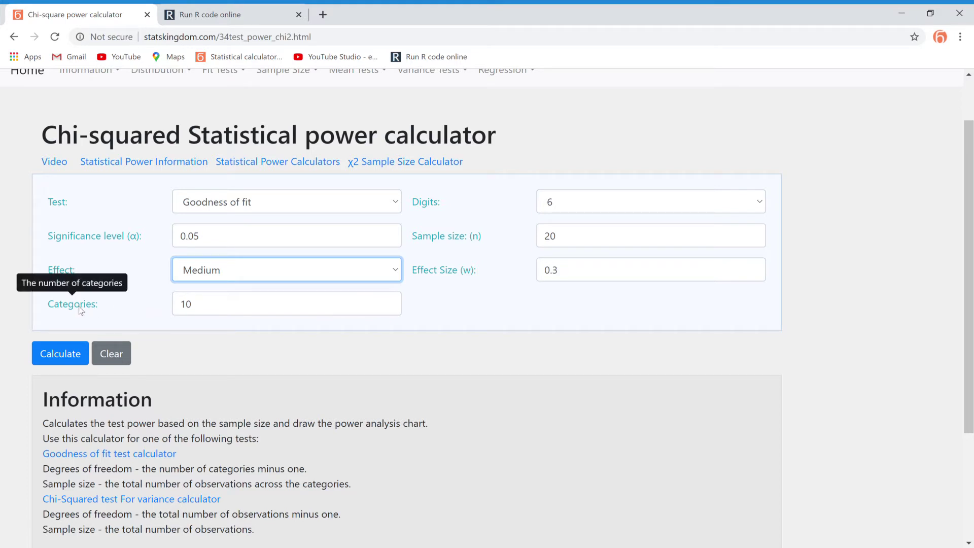
pyautogui.click(60, 355)
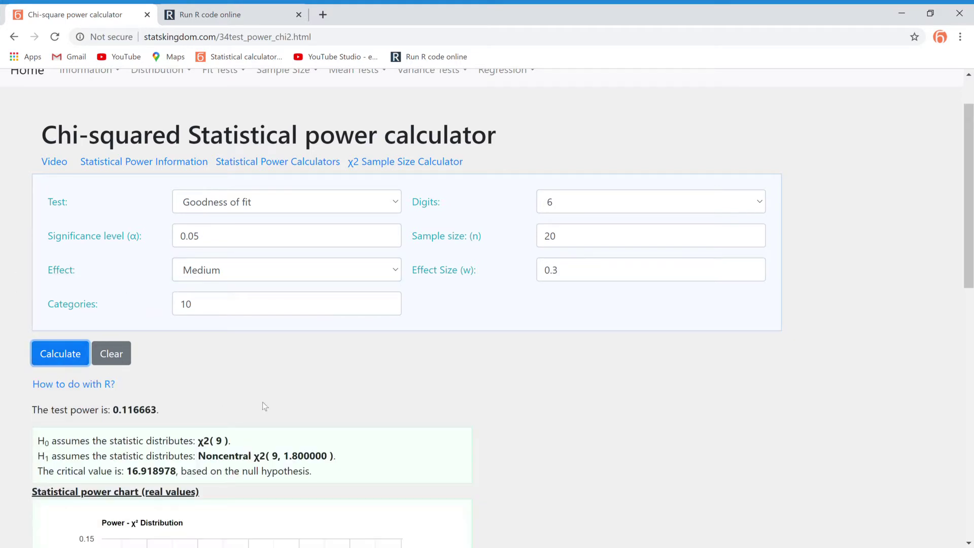
pyautogui.scroll(-1, 320, 403)
pyautogui.scroll(-1, 320, 403)
pyautogui.scroll(-1, 321, 403)
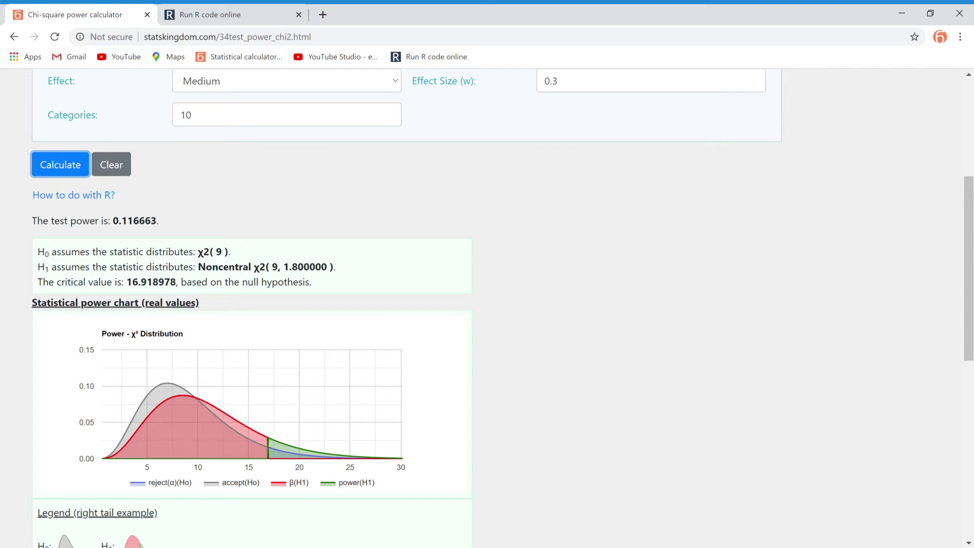
pyautogui.scroll(-2, 327, 301)
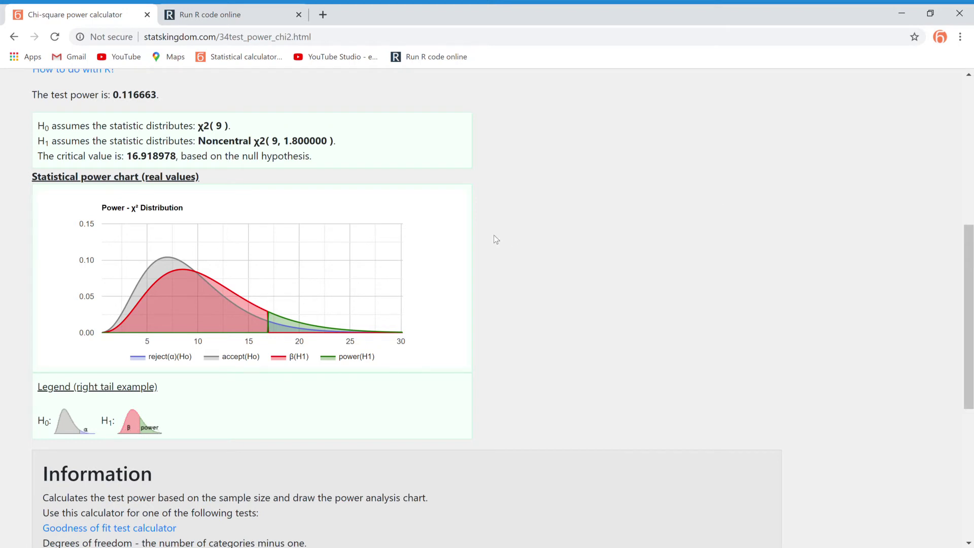
pyautogui.scroll(2, 476, 255)
pyautogui.scroll(1, 489, 255)
# Switch the effect to Large (w = 0.5) and recalculate the power.
pyautogui.click(396, 211)
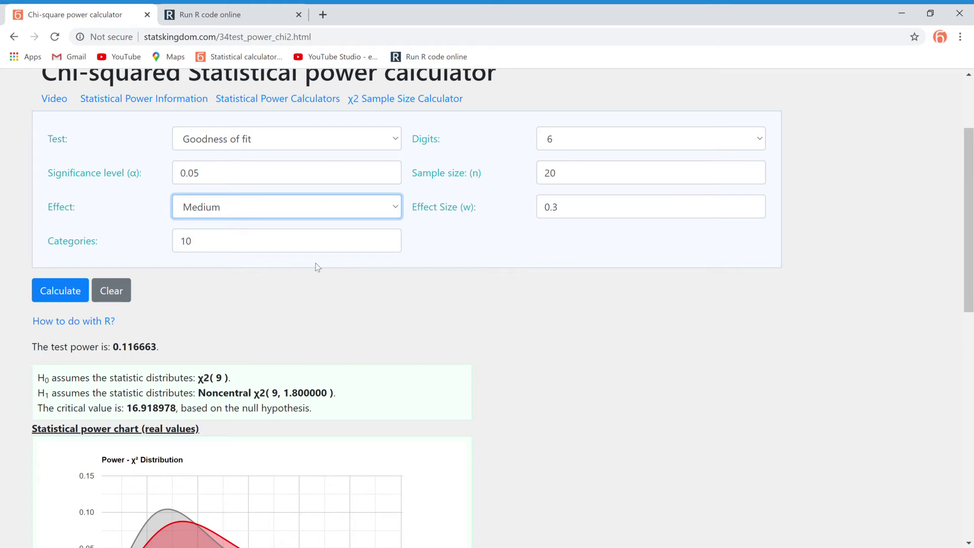
pyautogui.press('Down')
pyautogui.scroll(-1, 445, 282)
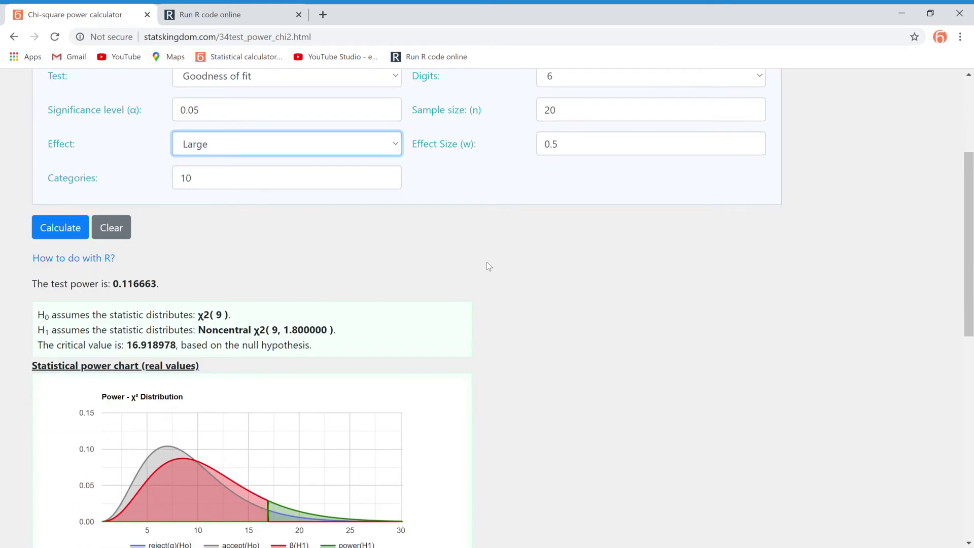
pyautogui.scroll(-1, 488, 266)
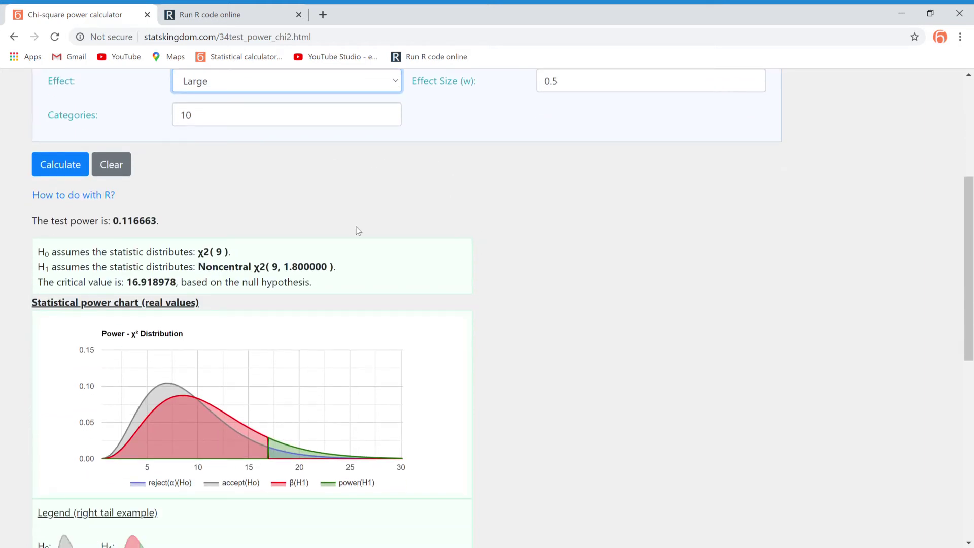
pyautogui.click(67, 172)
pyautogui.scroll(-1, 515, 279)
pyautogui.scroll(-1, 514, 279)
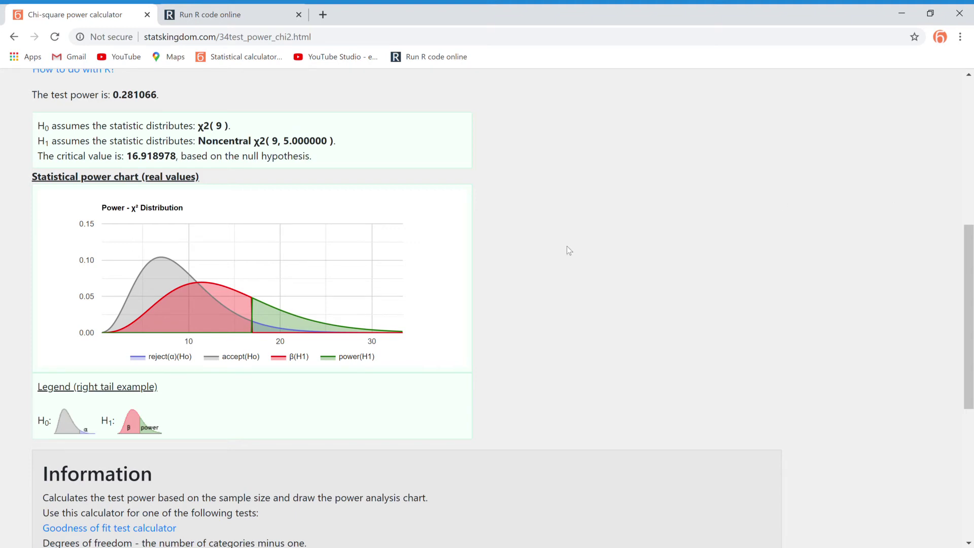
pyautogui.scroll(1, 428, 224)
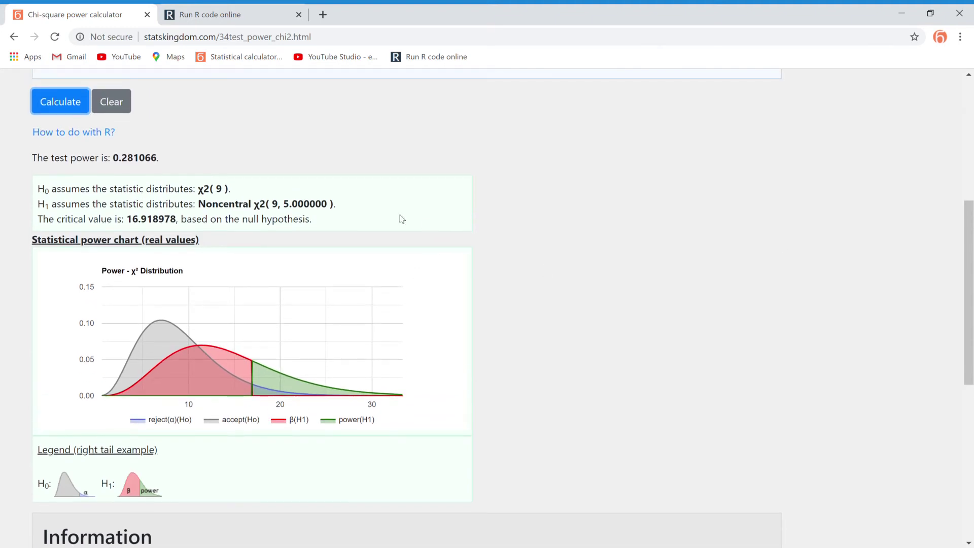
# Select the three generated power.chisq.test R code lines and go to the rdrr.io runner.
pyautogui.click(93, 134)
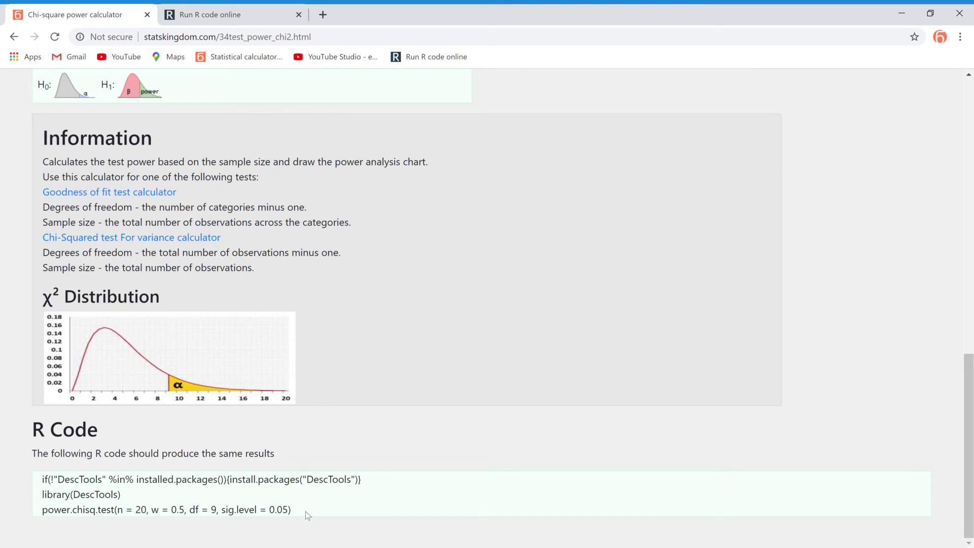
pyautogui.moveTo(306, 515); pyautogui.dragTo(17, 467)
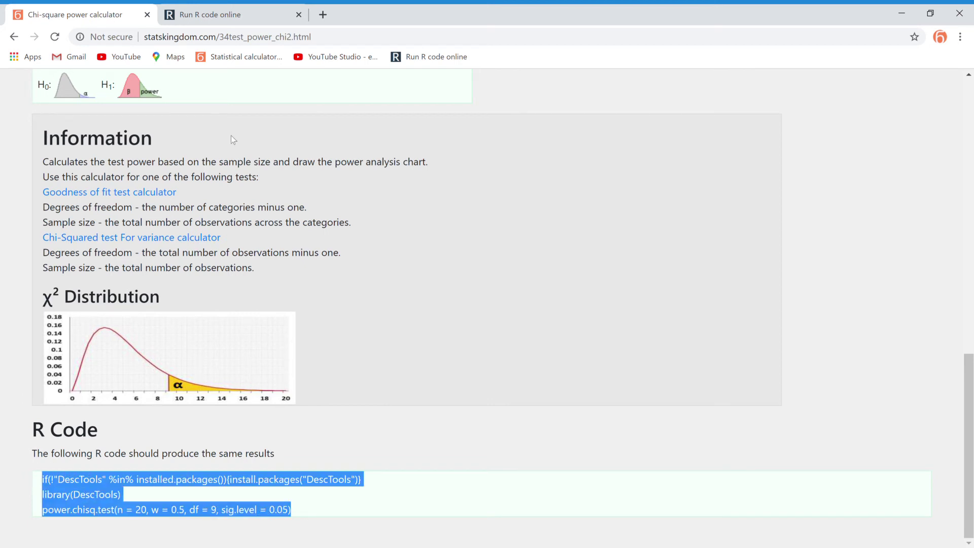
pyautogui.click(235, 18)
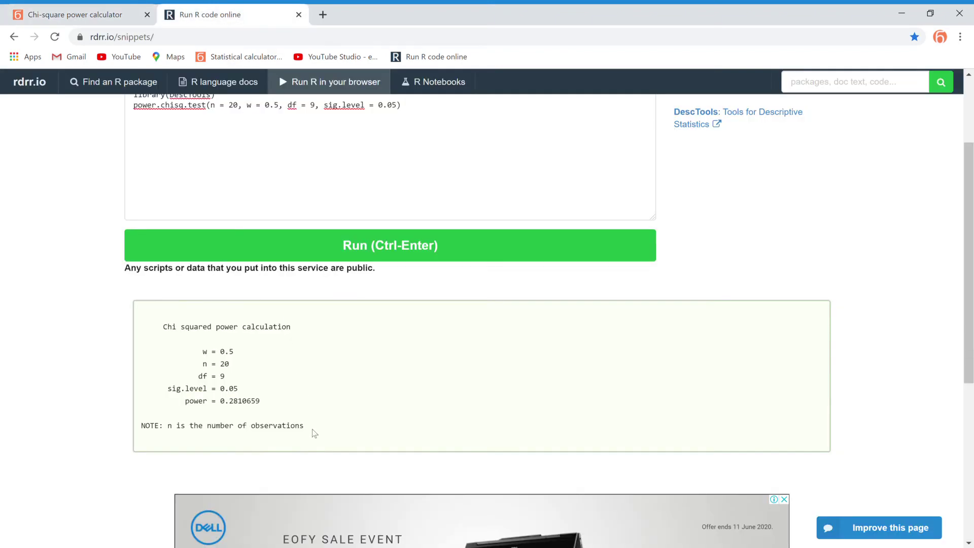
# Paste the R code into rdrr.io, delete the install.packages line, and run it.
pyautogui.moveTo(312, 432); pyautogui.dragTo(129, 319)
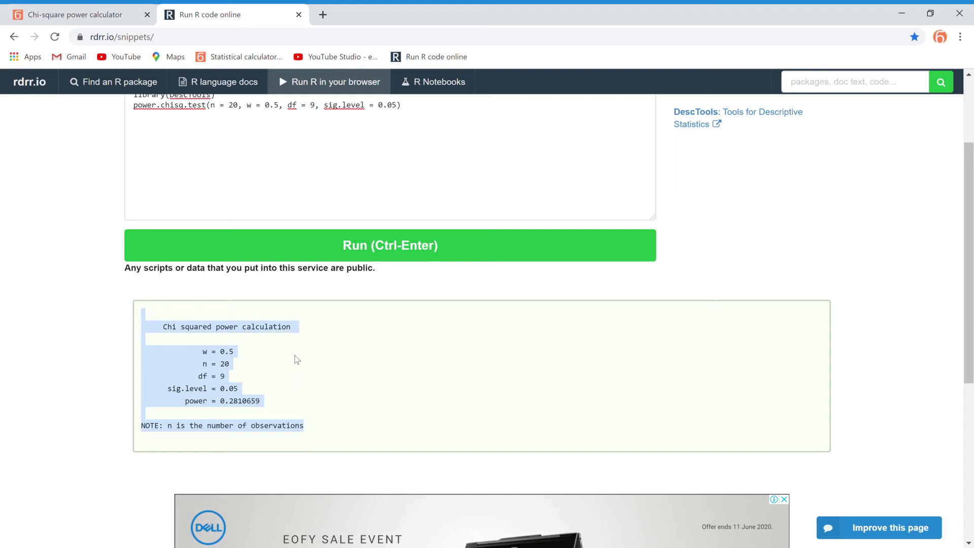
pyautogui.scroll(3, 297, 359)
pyautogui.moveTo(425, 233); pyautogui.dragTo(106, 217)
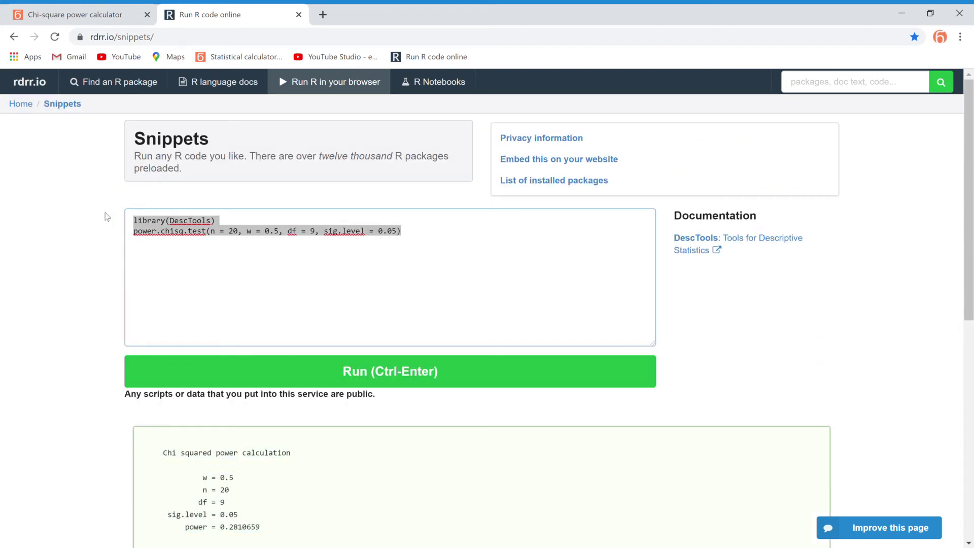
pyautogui.write('if(!"DescTools" %in% installed.packages()){install.packages("DescTools")} library(DescTools) power.chisq.test(n = 20, w = 0.5, df = 9, sig.level = 0.05)')
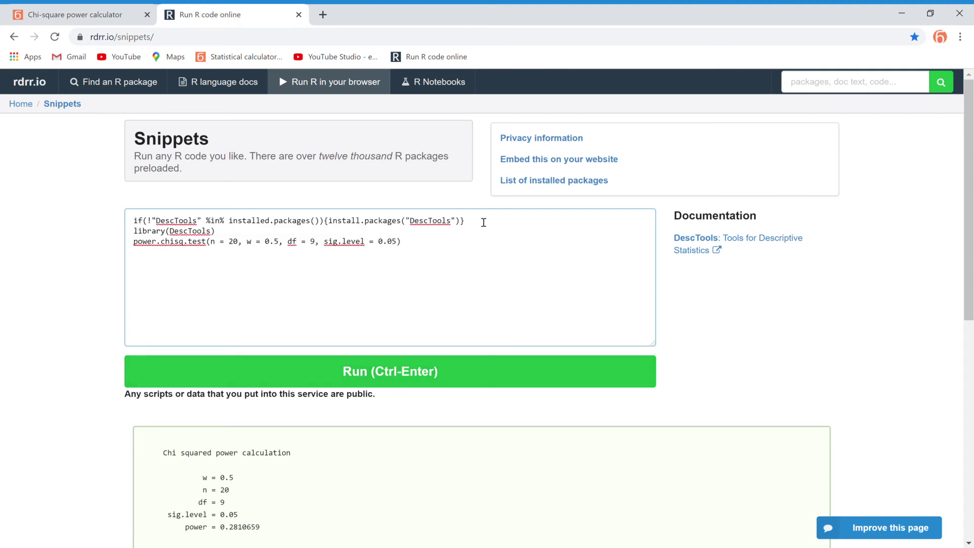
pyautogui.moveTo(480, 224); pyautogui.dragTo(121, 225)
pyautogui.press('Delete')
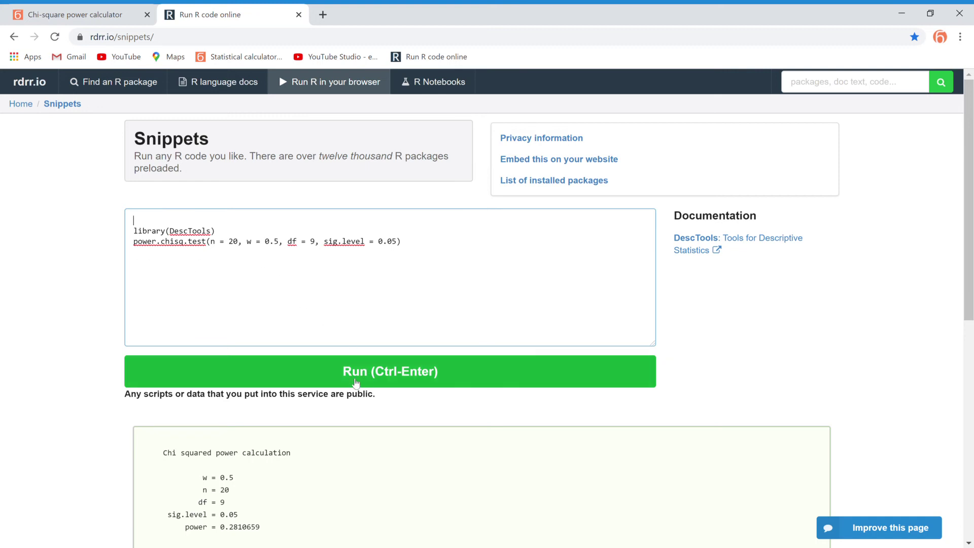
pyautogui.click(352, 375)
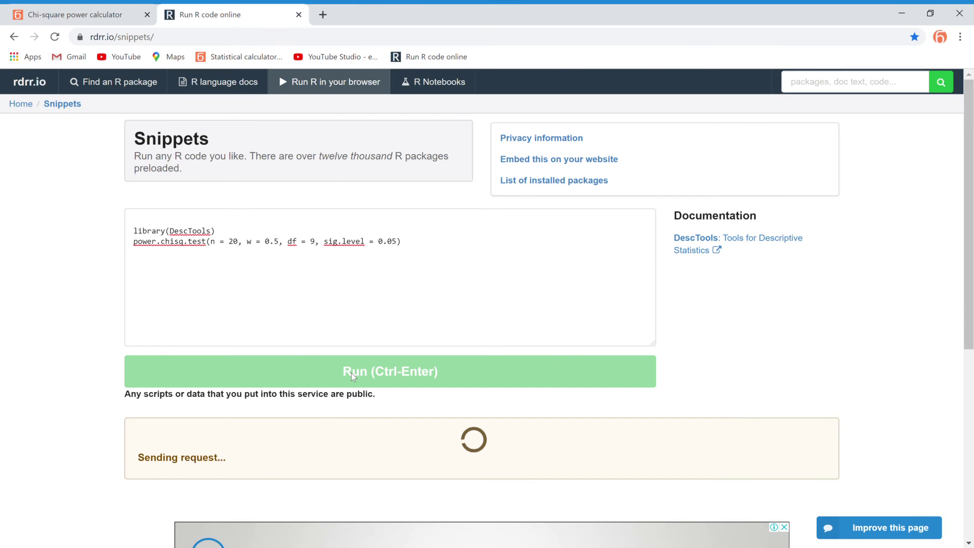
pyautogui.scroll(-1, 351, 376)
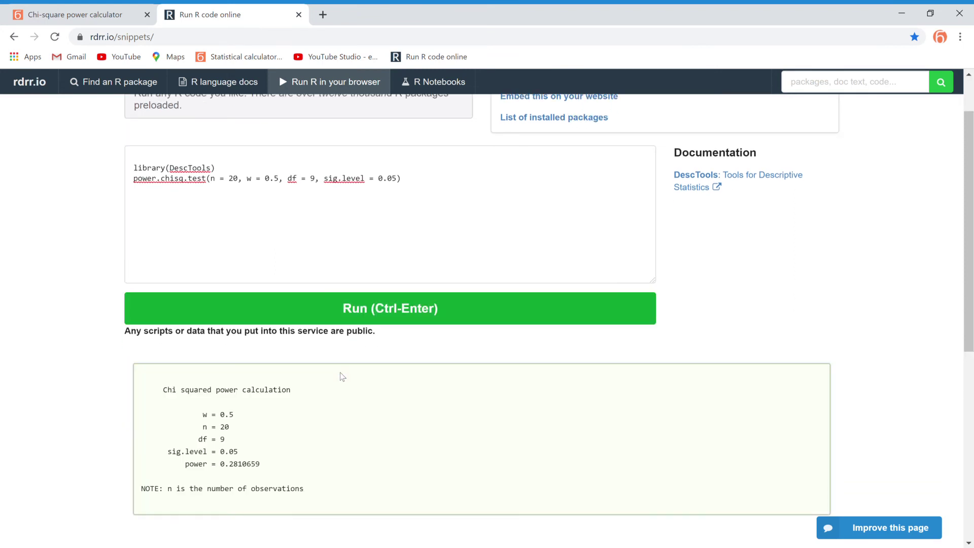
pyautogui.scroll(-1, 342, 377)
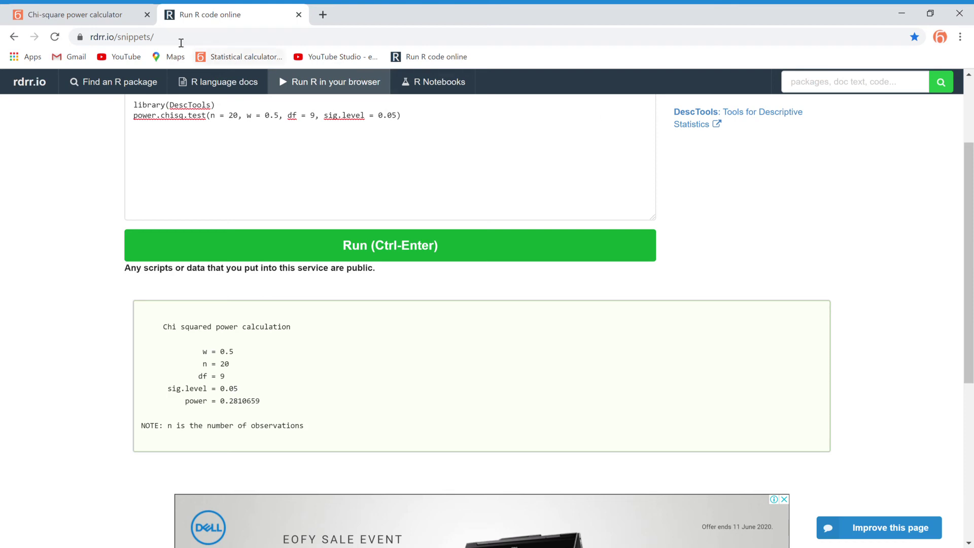
# Back in the calculator, change the test type to 'Test for variance'.
pyautogui.click(101, 20)
pyautogui.scroll(1, 326, 321)
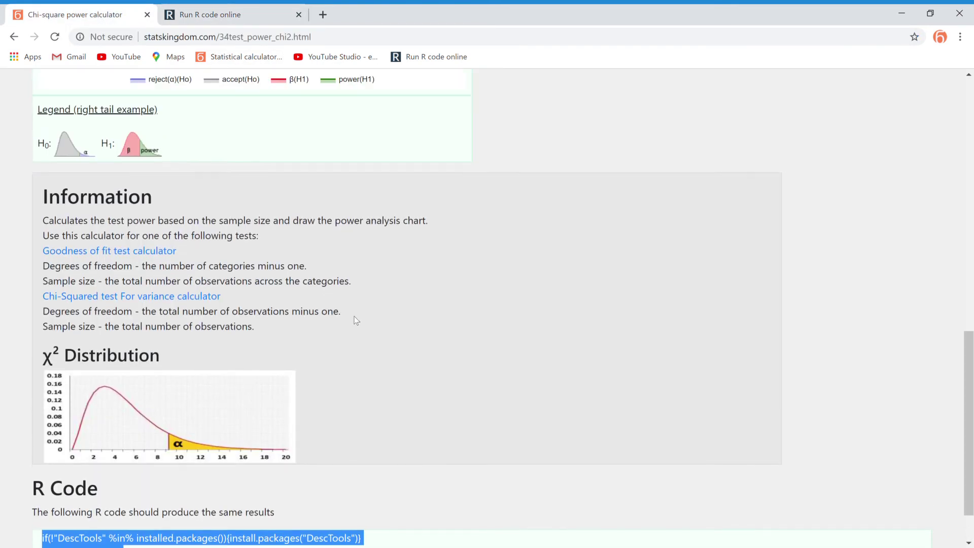
pyautogui.scroll(4, 354, 315)
pyautogui.scroll(4, 354, 320)
pyautogui.scroll(3, 355, 320)
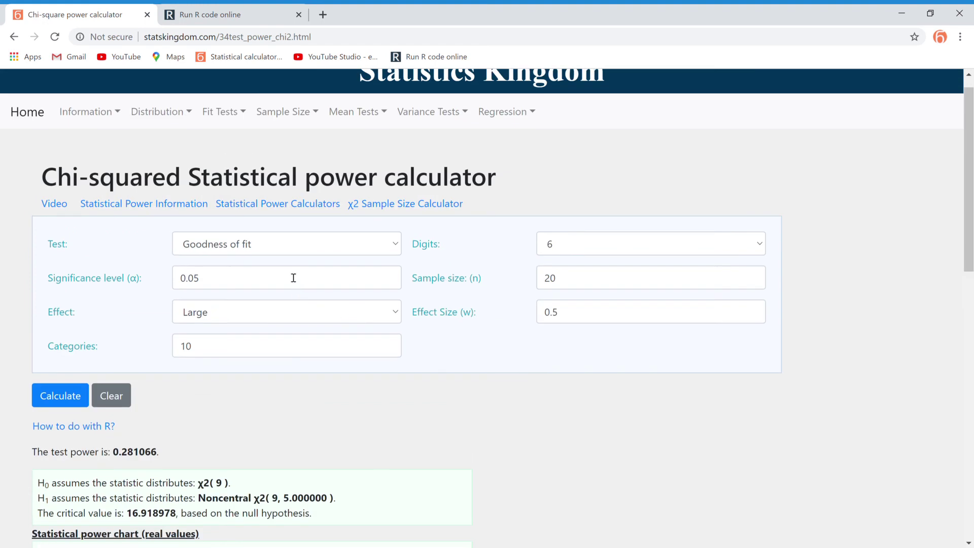
pyautogui.click(273, 241)
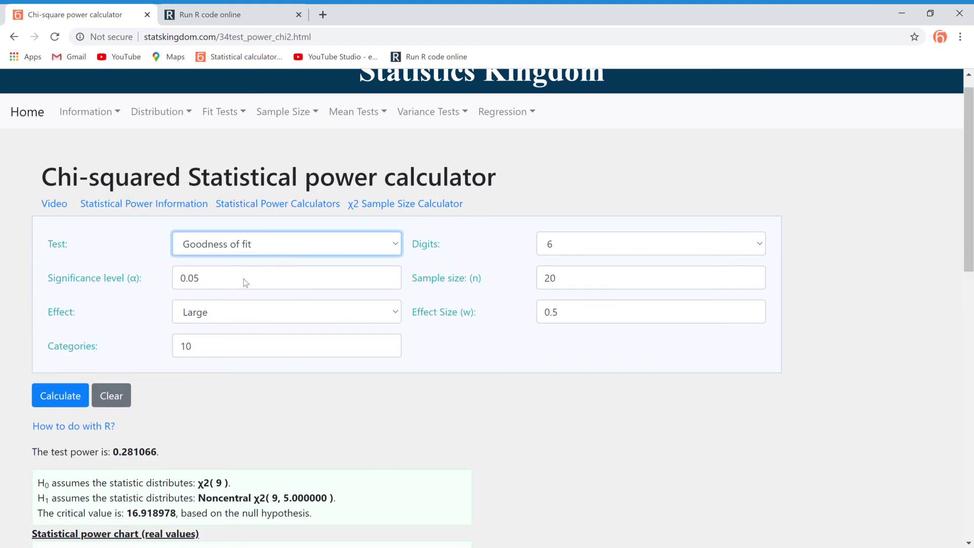
pyautogui.click(244, 287)
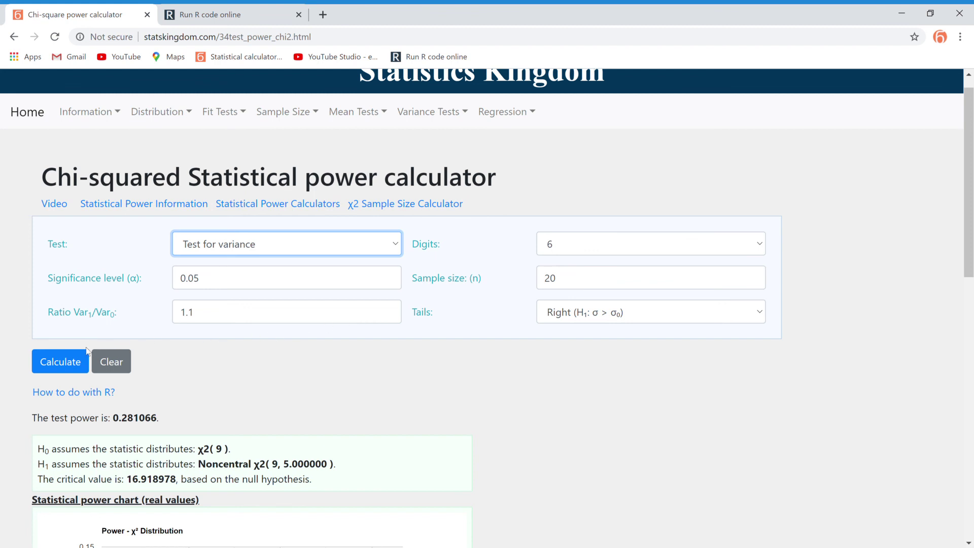
# Calculate the variance test, giving power 0.0956062 and critical value 30.143527.
pyautogui.click(60, 363)
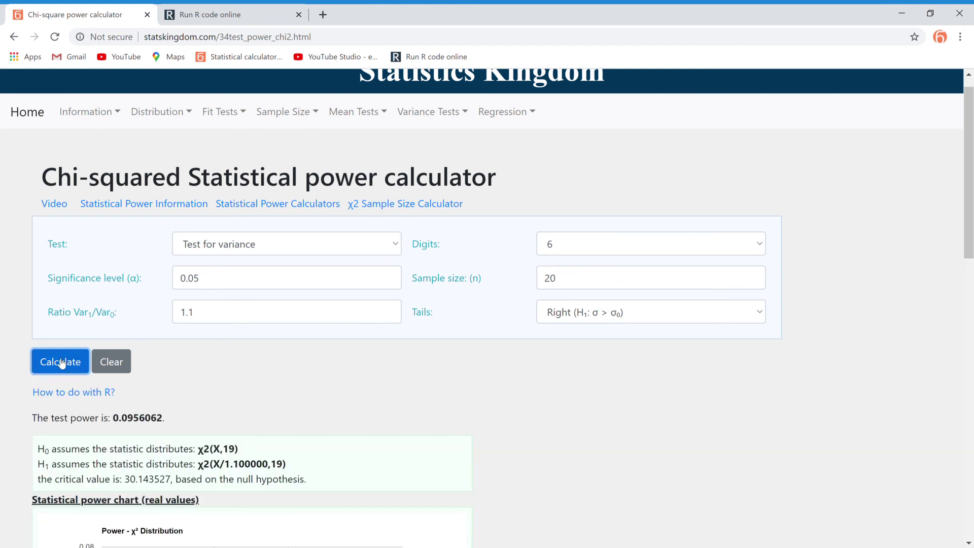
pyautogui.scroll(-3, 264, 367)
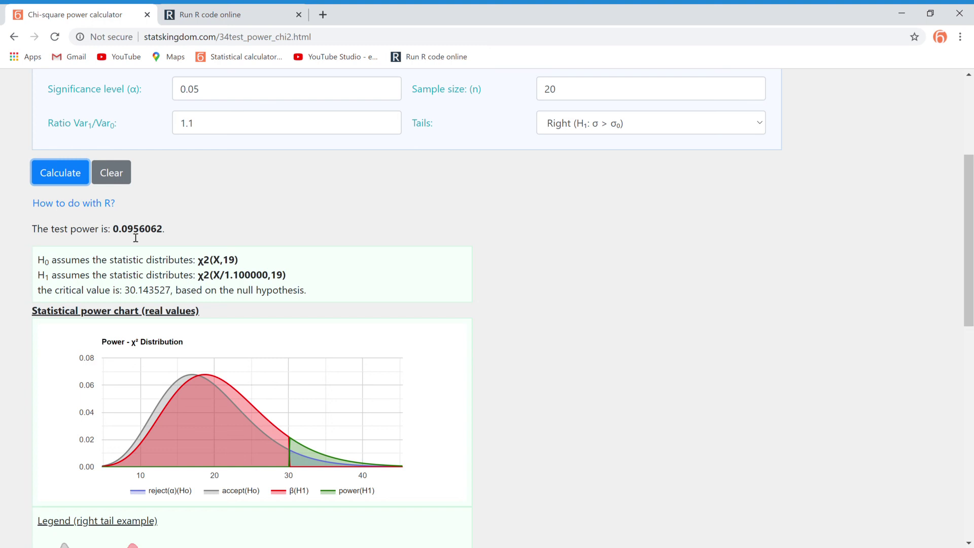
pyautogui.scroll(2, 454, 271)
pyautogui.scroll(2, 512, 264)
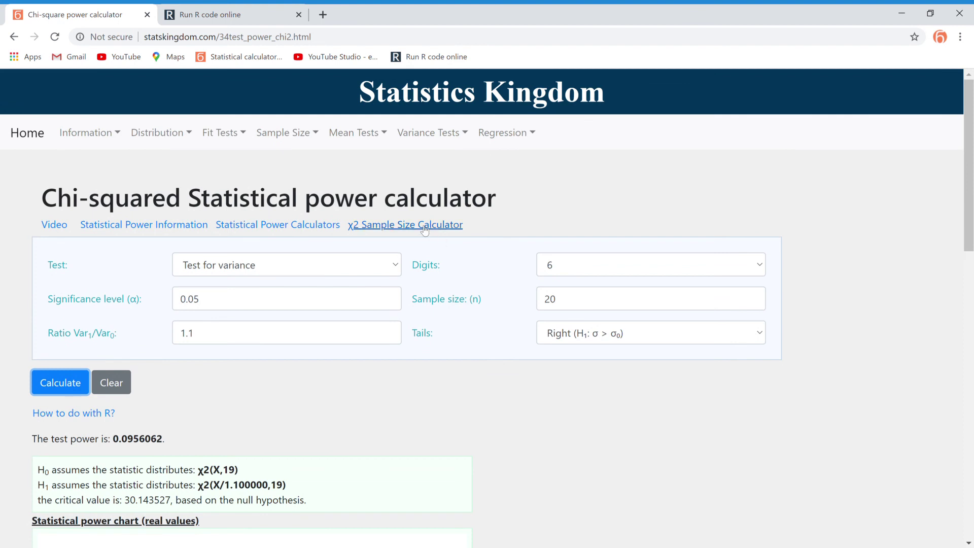